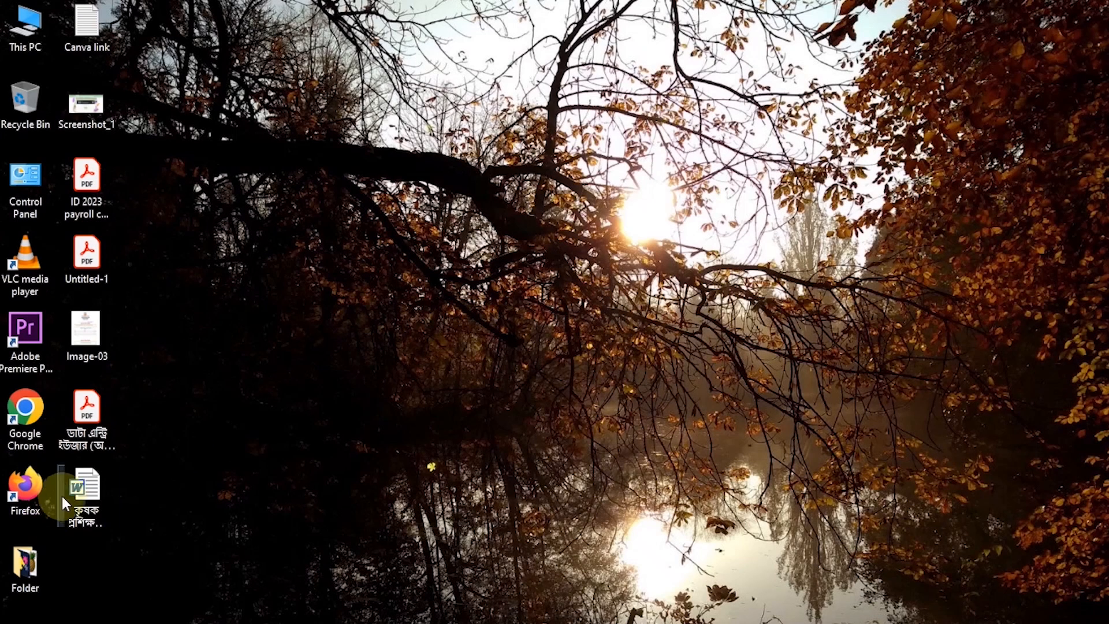
Step: Open the কৃষক প্রশিক্ষণ সিডিউল document from the desktop and append ".232" to the memo number
double_click(82, 498)
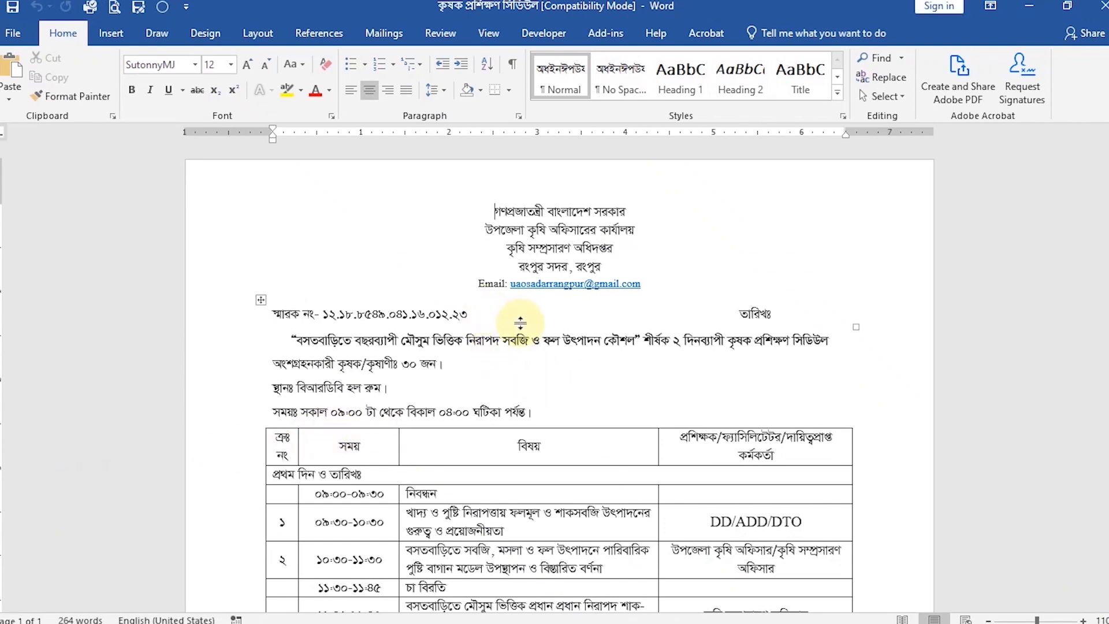
scroll(520, 323, down, 1)
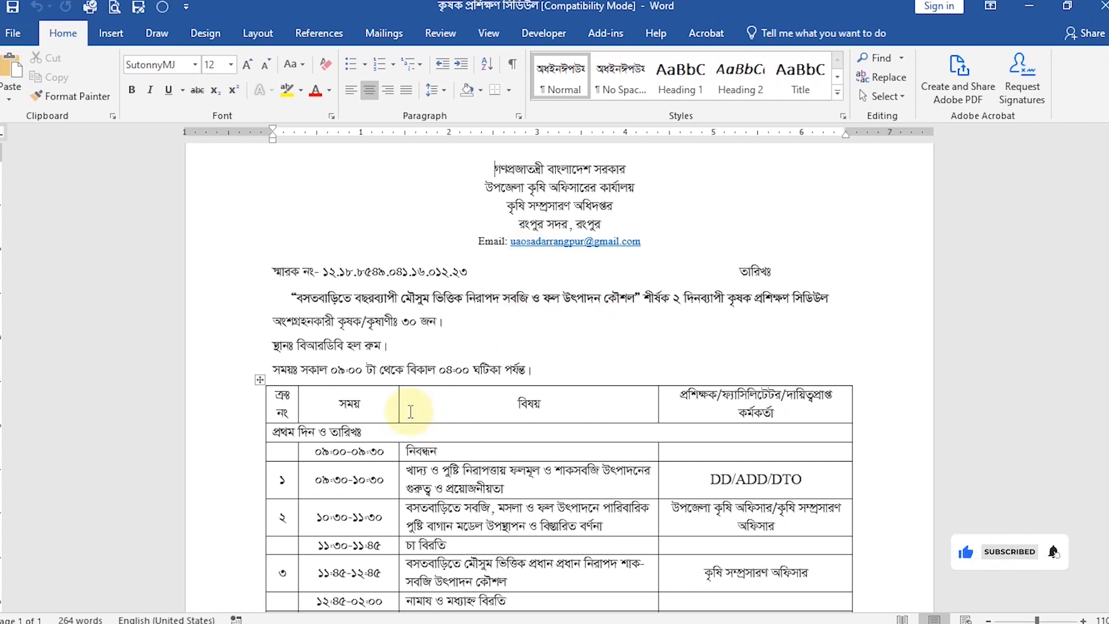
click(479, 274)
text(.232)
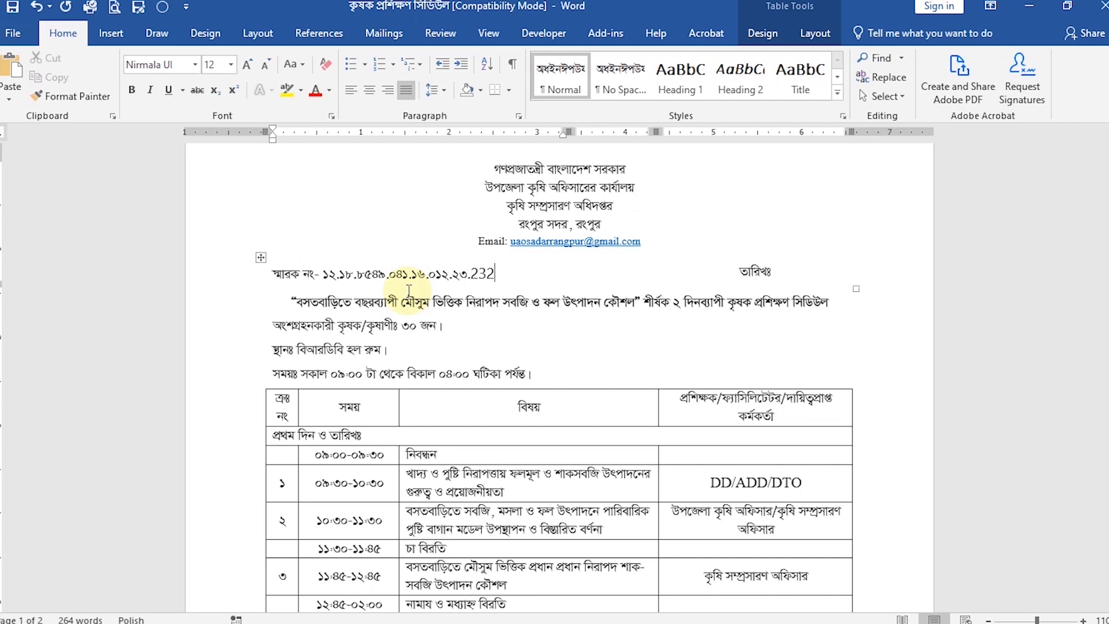
Step: Delete the digits 232 from the end of the memo number
key(BackSpace)
key(BackSpace)
key(BackSpace)
Step: Set the font at the memo number to SutonnyMJ and enter "K...Zv" at the end of the participants line
click(194, 65)
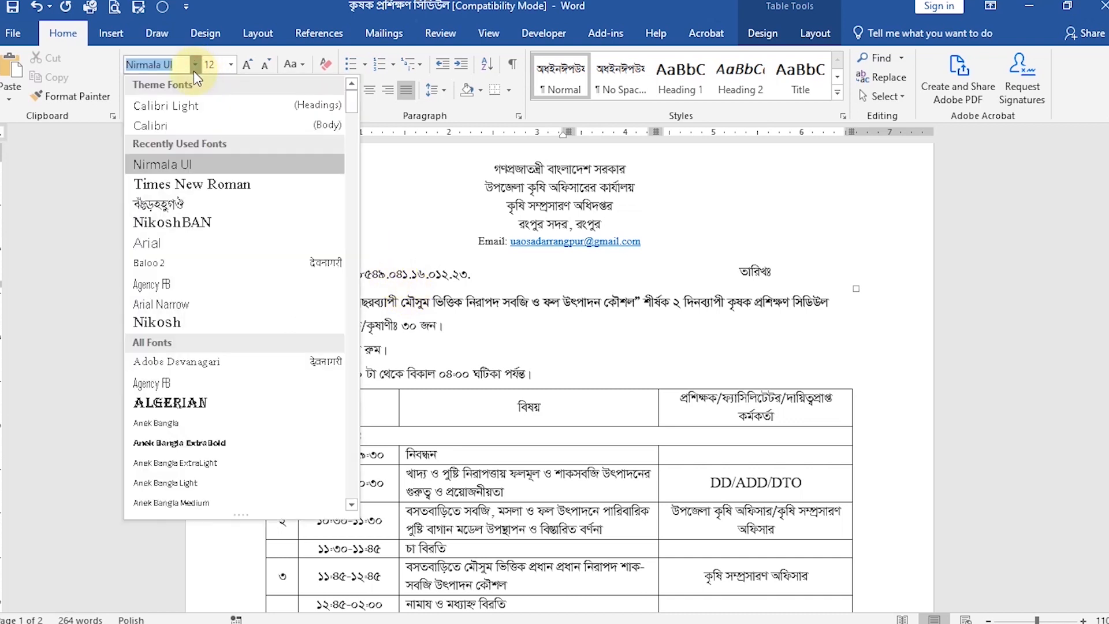
click(173, 203)
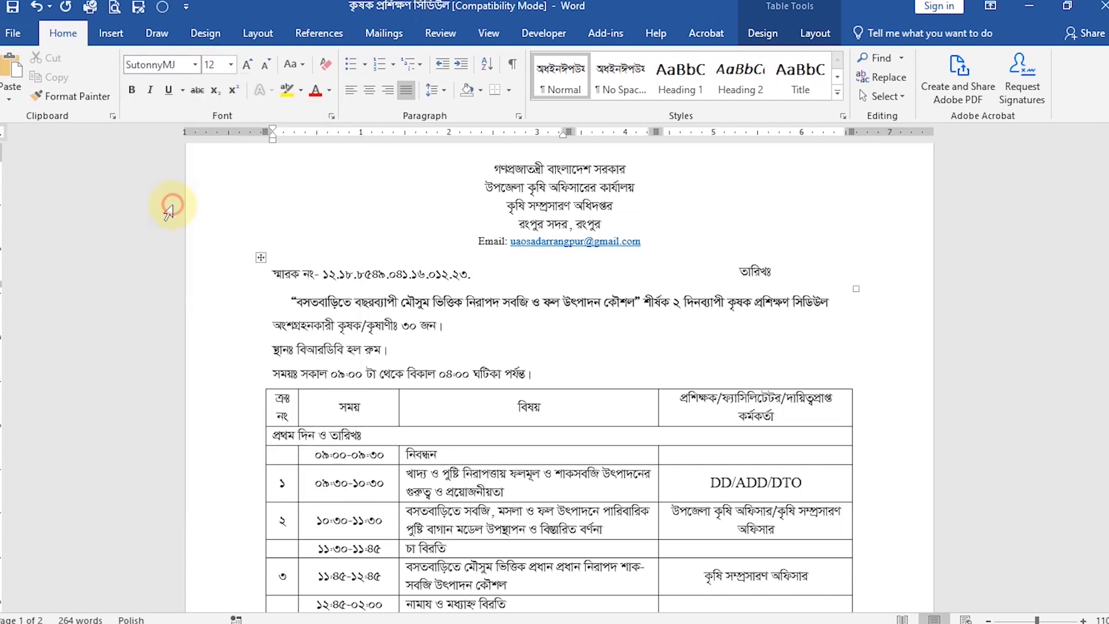
click(458, 329)
text(K...Zv)
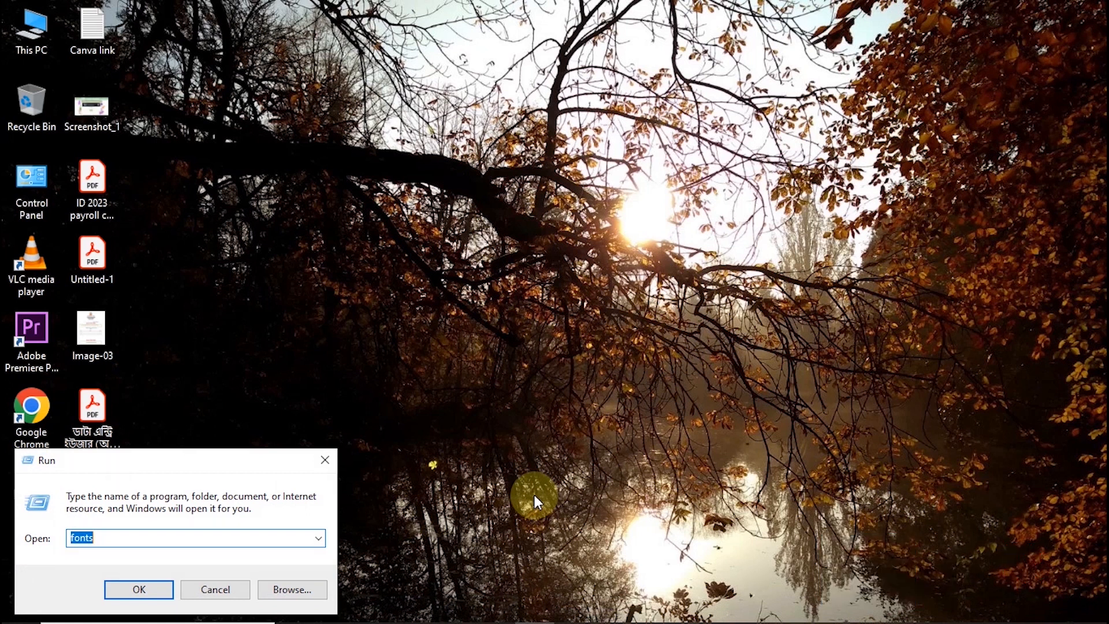
Step: Replace the command in the Run dialog with regedit and run it to open the Registry Editor
key(BackSpace)
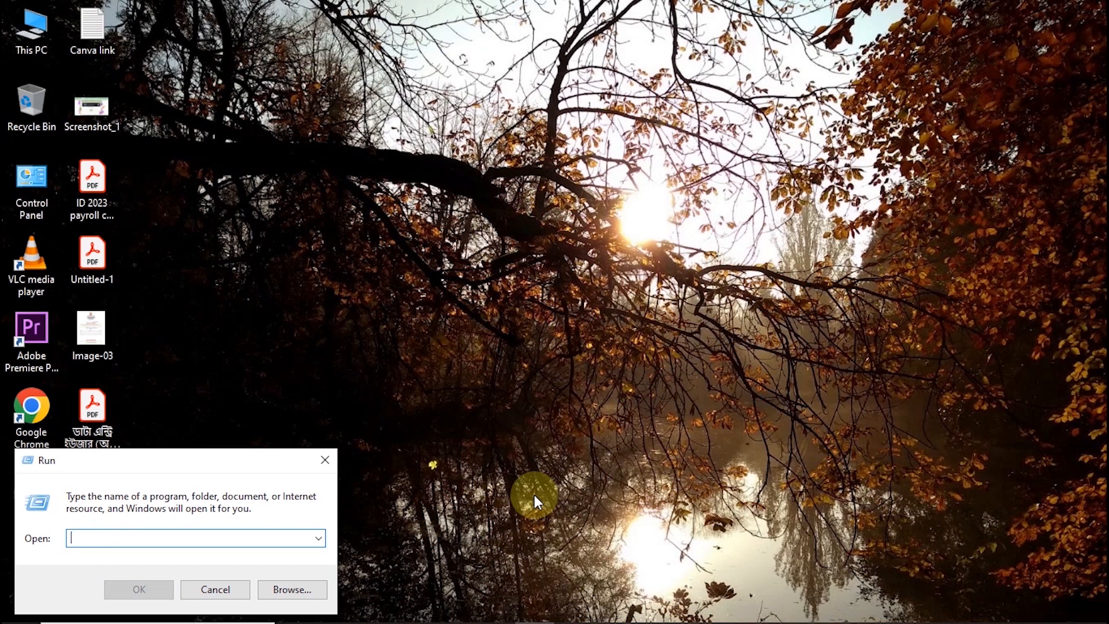
text(cdf)
key(BackSpace)
key(BackSpace)
key(BackSpace)
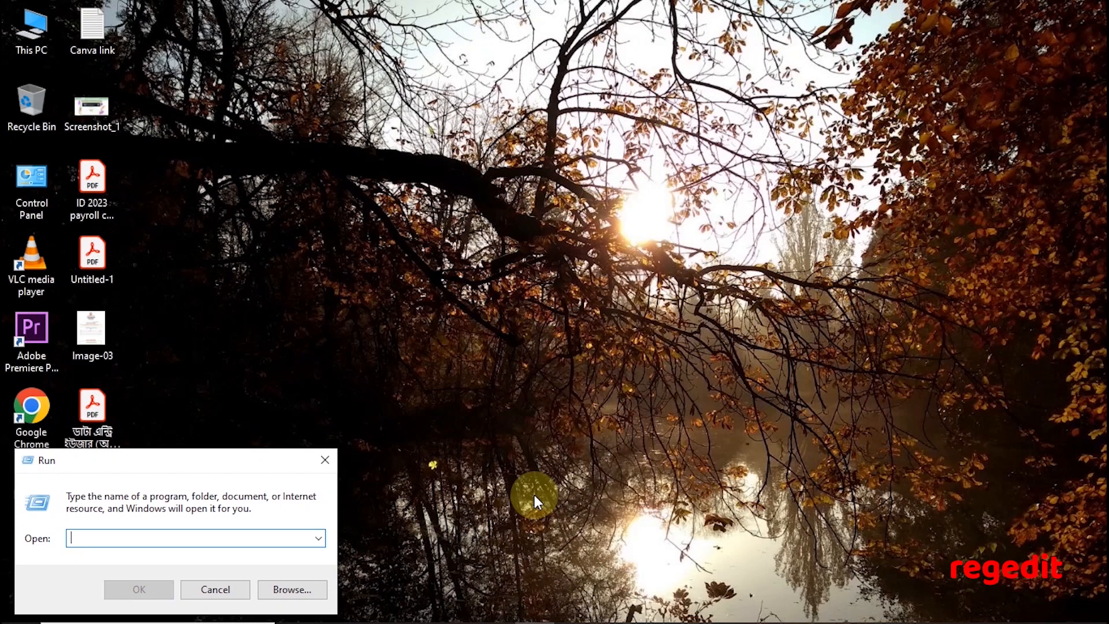
text(re)
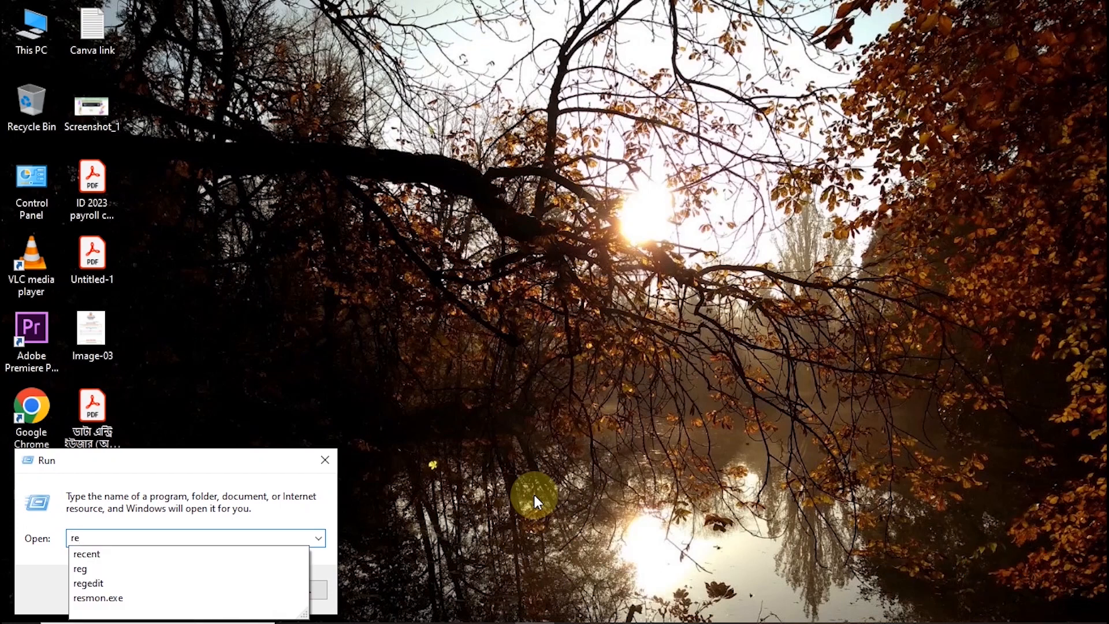
text(ge)
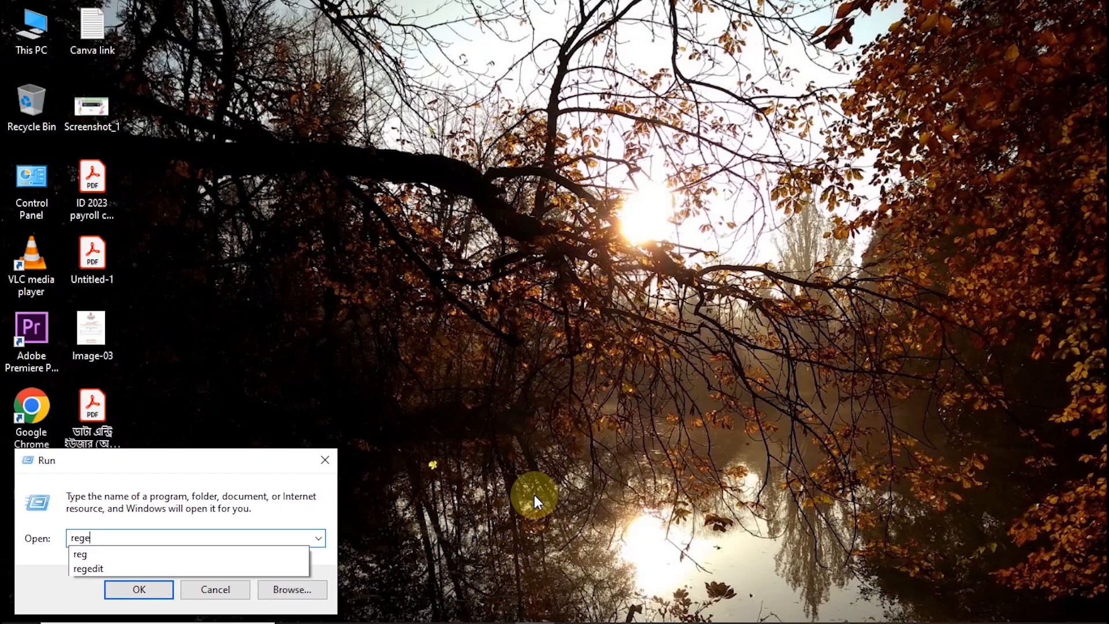
text(dit)
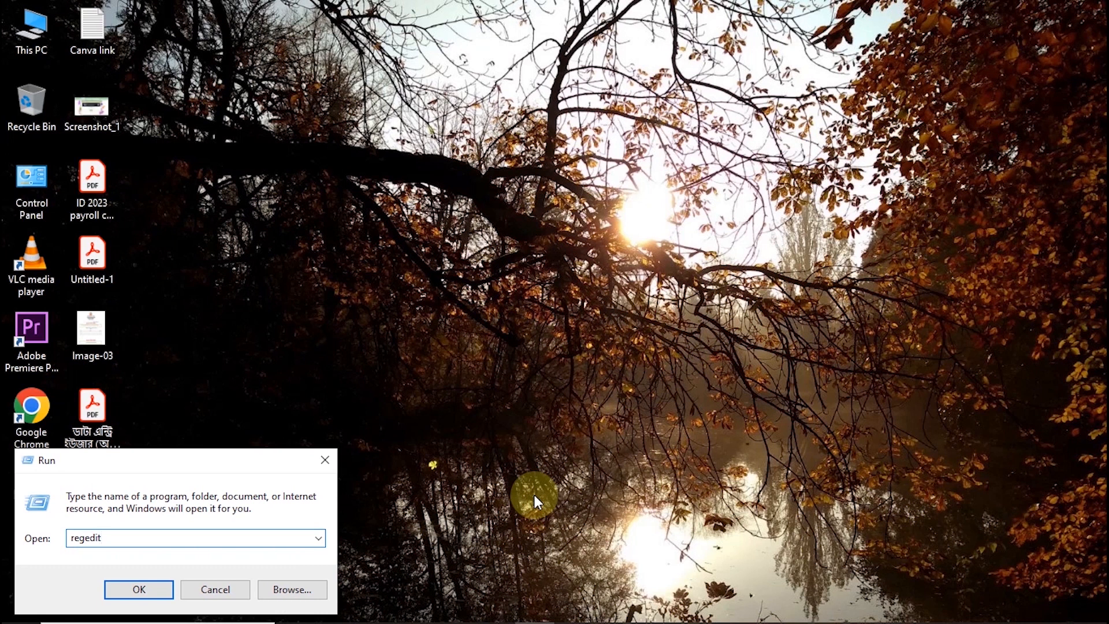
key(Return)
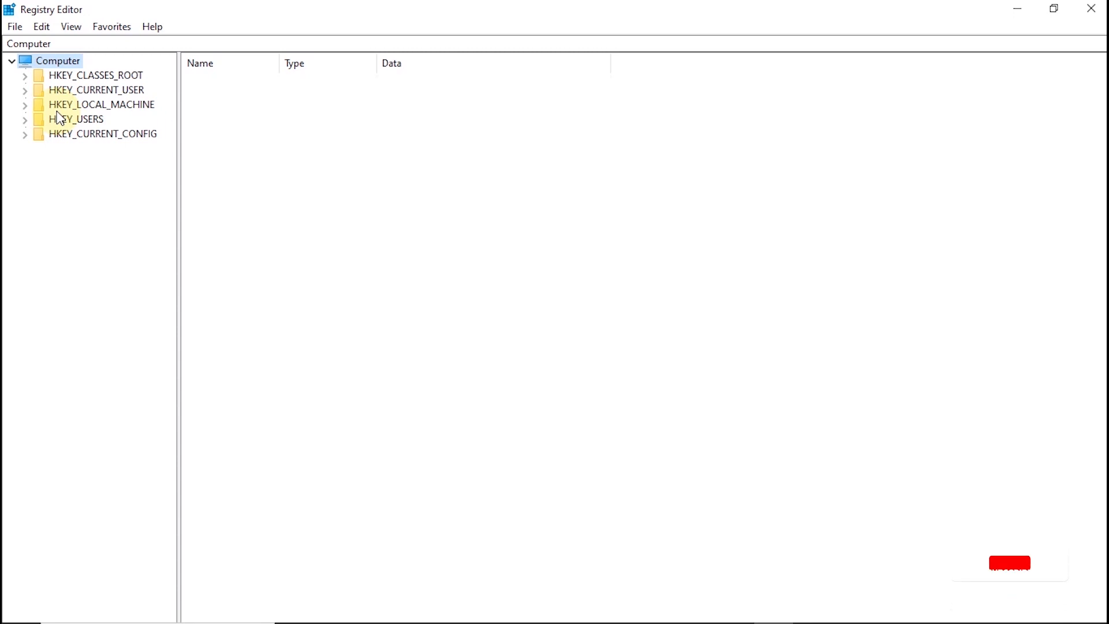
Step: Open the registry key HKEY_LOCAL_MACHINE\SOFTWARE\Microsoft\Windows NT\CurrentVersion\Fonts
click(25, 106)
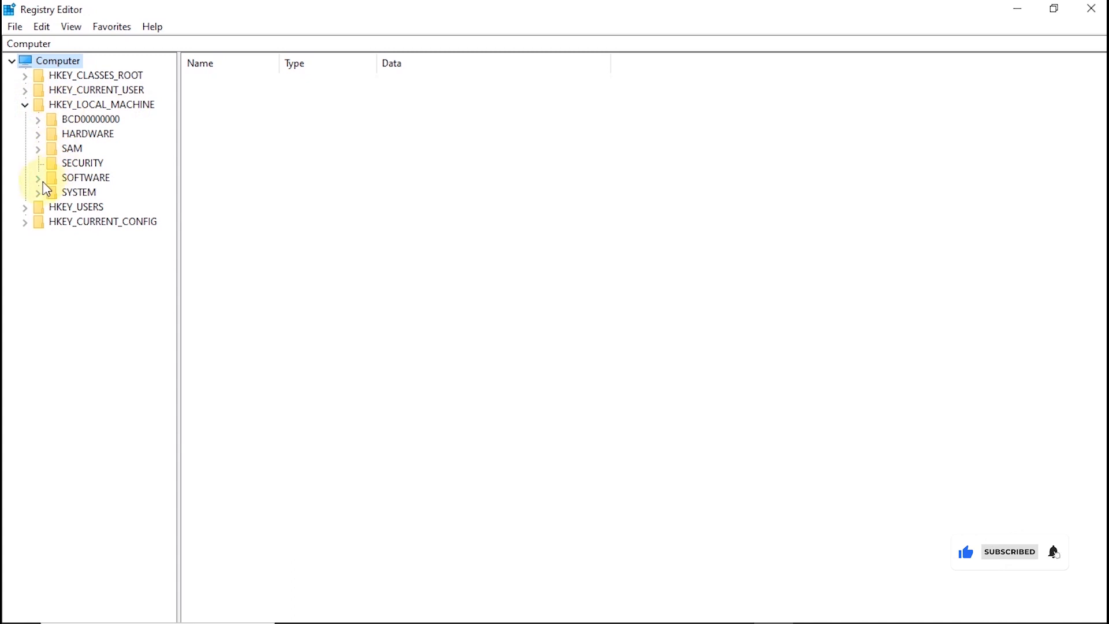
click(38, 179)
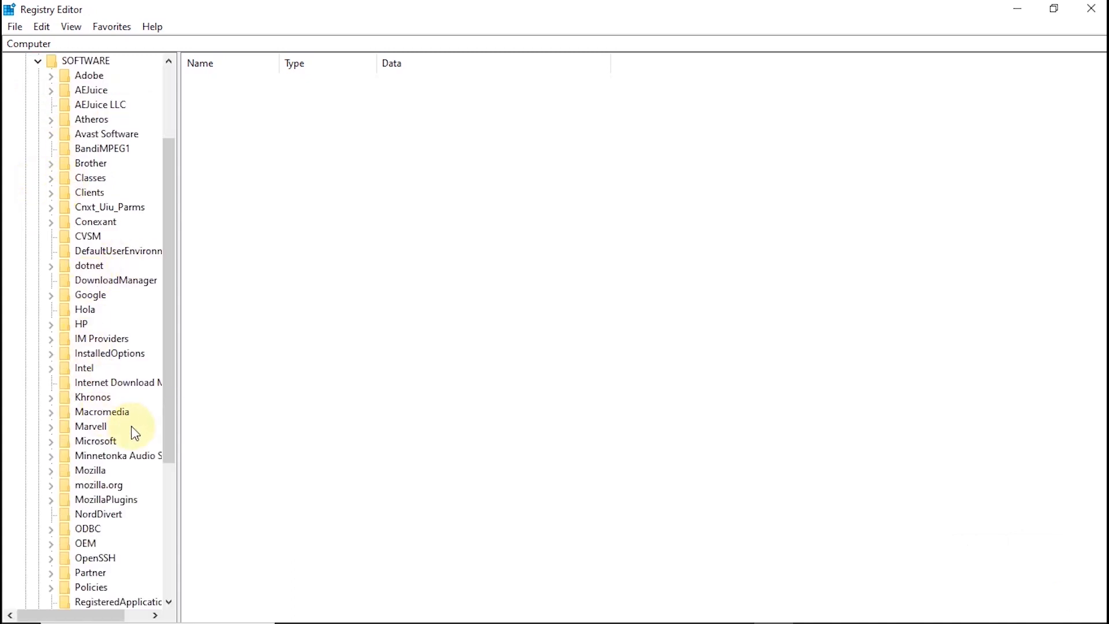
scroll(118, 432, down, 2)
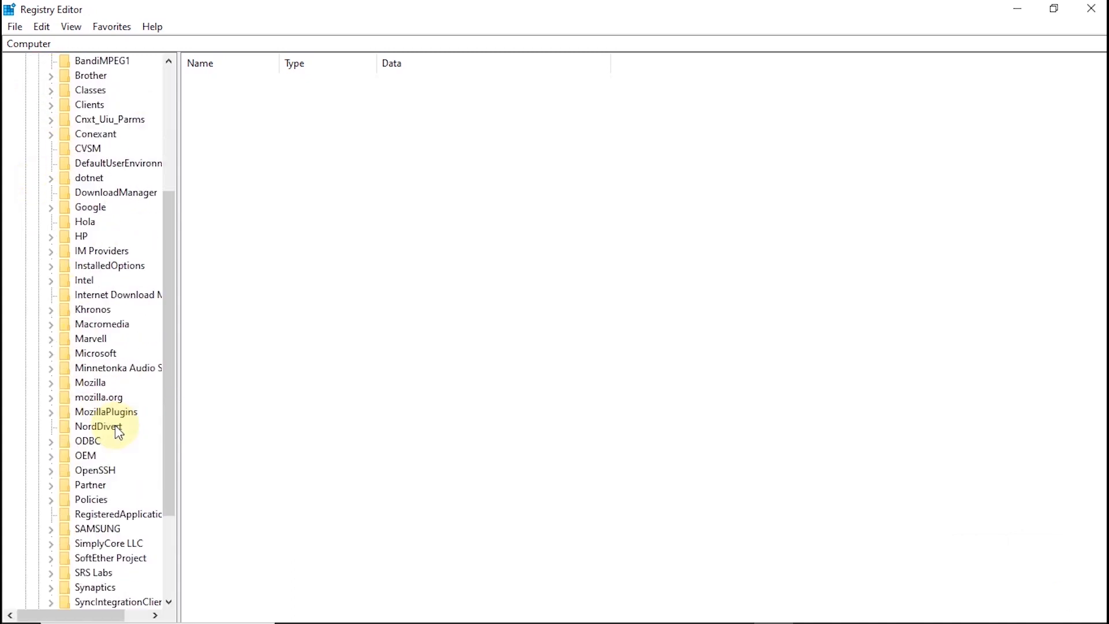
click(51, 355)
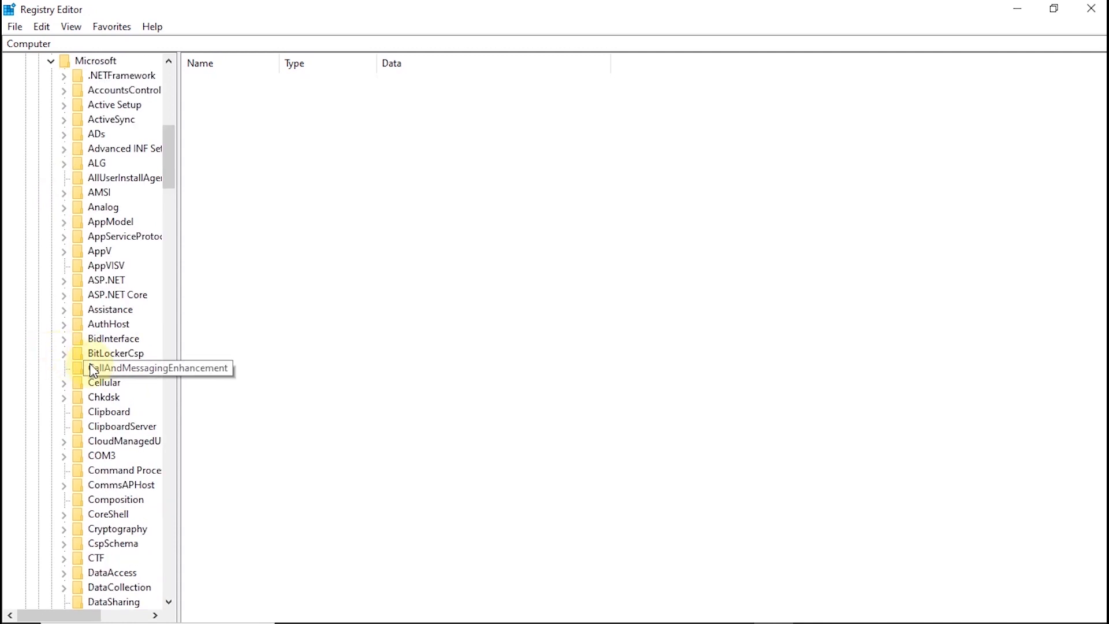
scroll(92, 369, down, 11)
scroll(91, 370, down, 19)
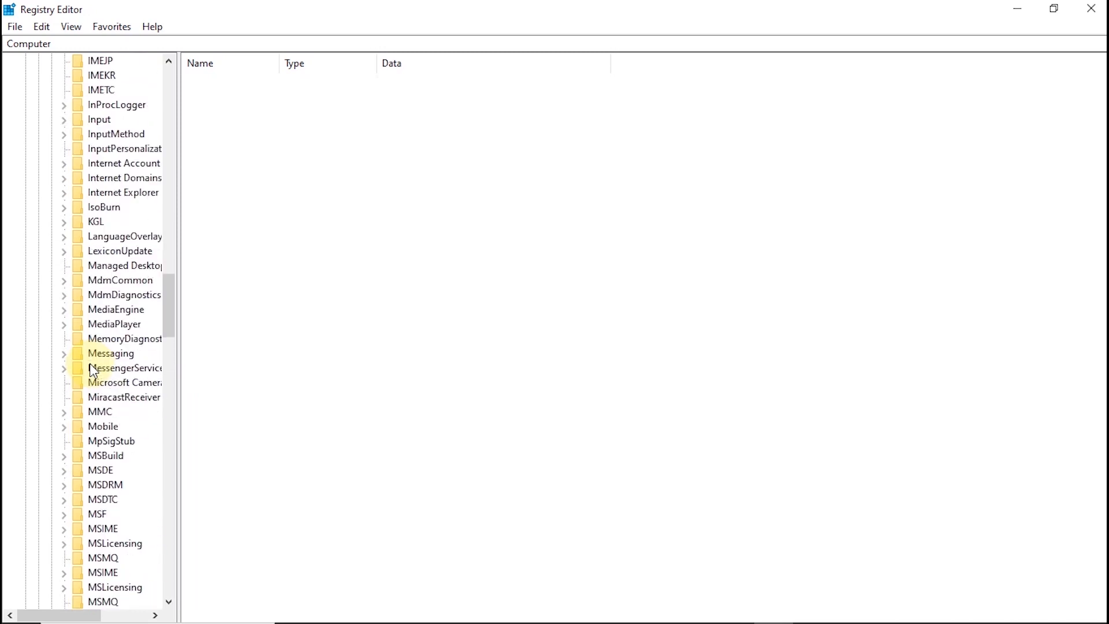
scroll(91, 370, down, 20)
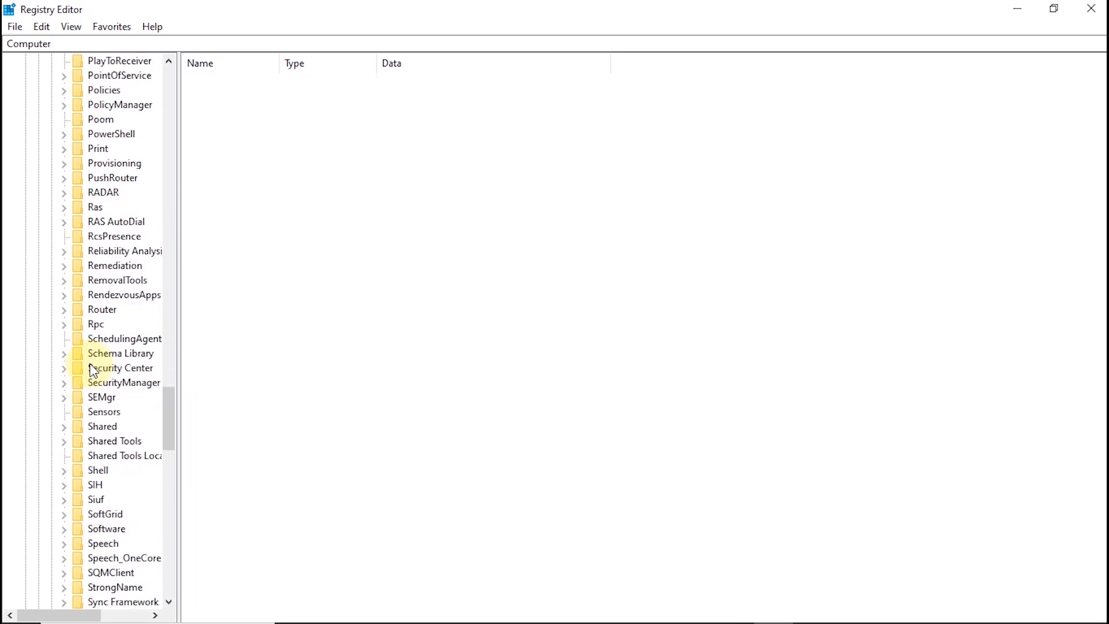
scroll(91, 370, down, 17)
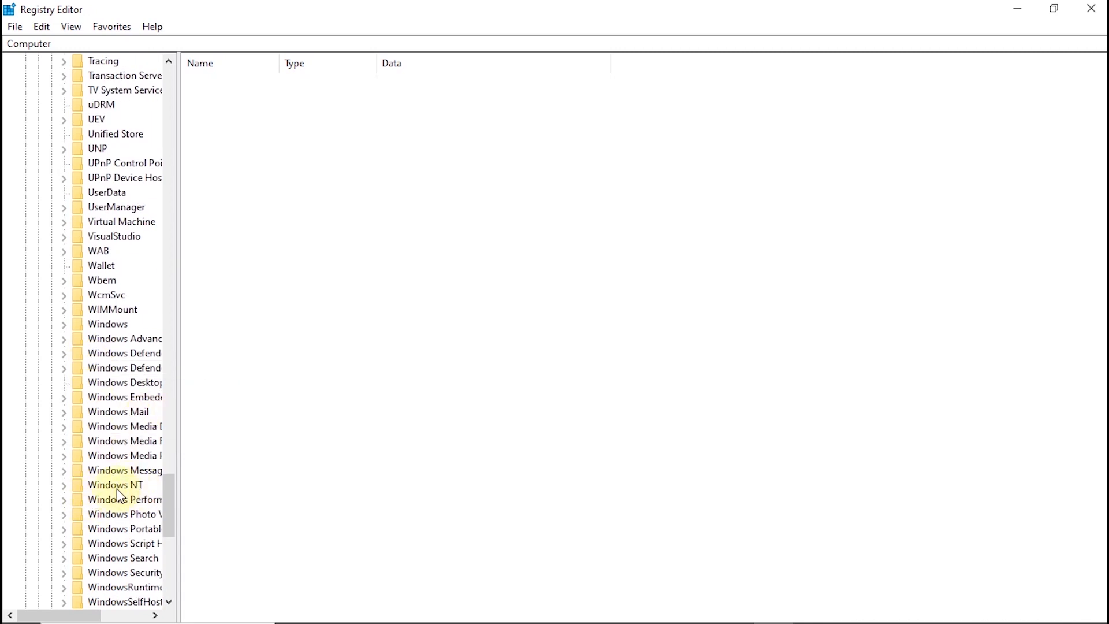
click(64, 484)
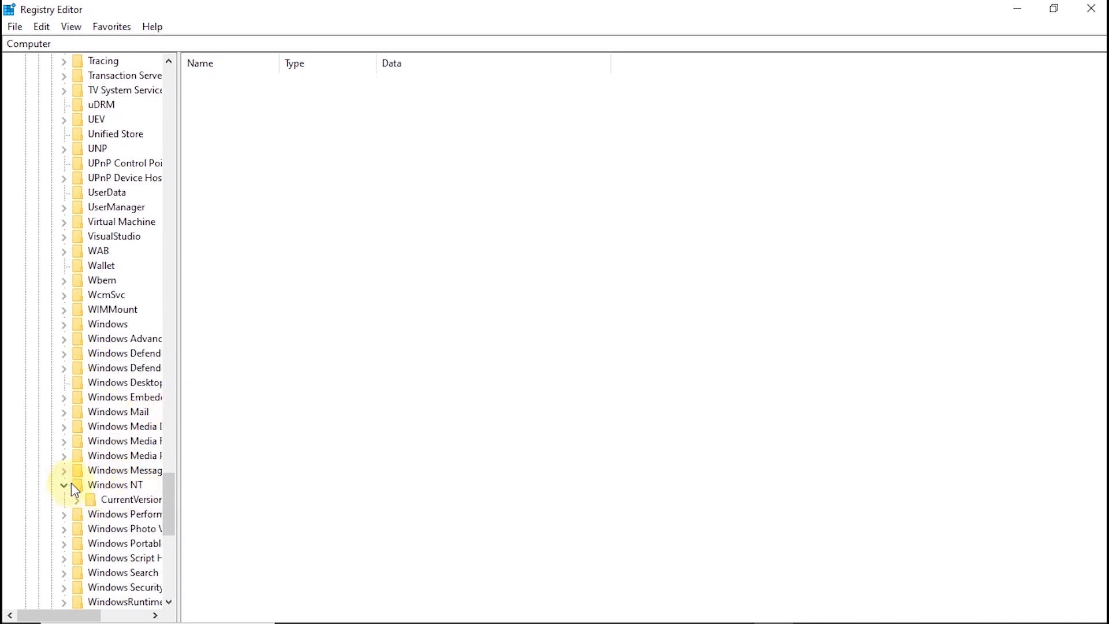
click(77, 501)
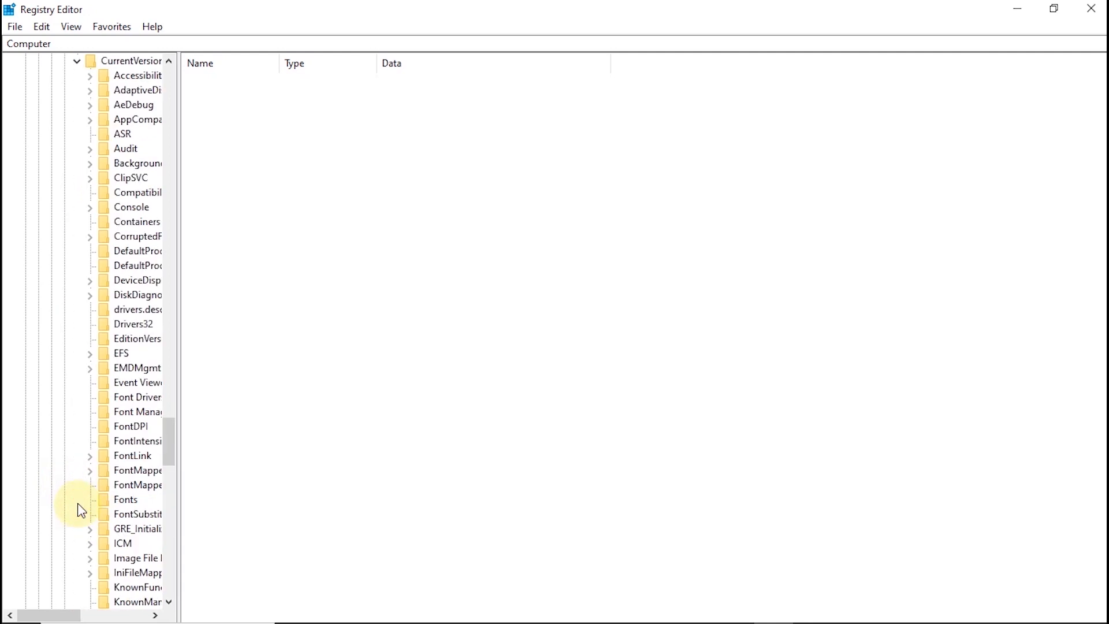
click(125, 503)
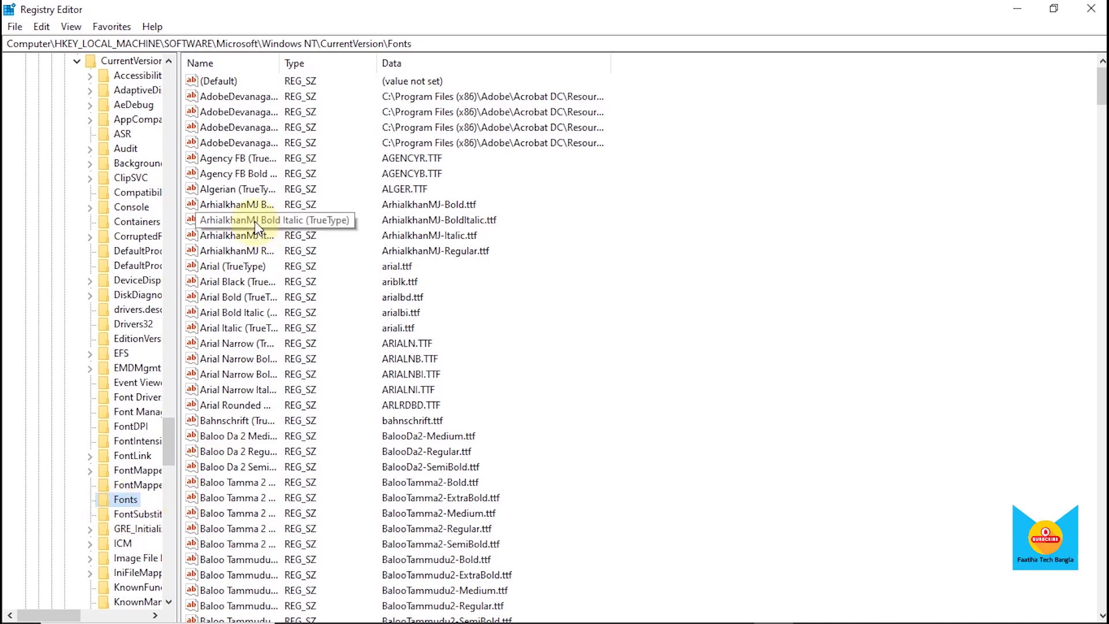
Step: Find the Nirmala UI (TrueType) value in the Fonts key, fitting the columns to their contents, and delete it
scroll(255, 222, down, 20)
scroll(255, 216, down, 20)
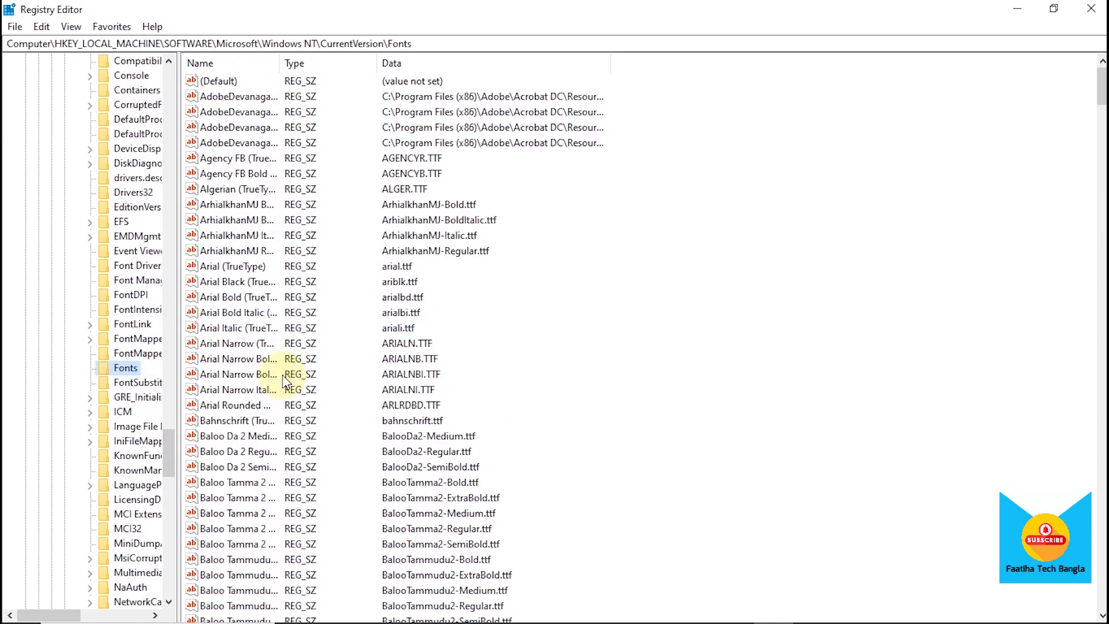
scroll(258, 380, down, 13)
scroll(258, 380, down, 20)
scroll(258, 379, down, 20)
scroll(258, 379, down, 15)
scroll(258, 378, down, 3)
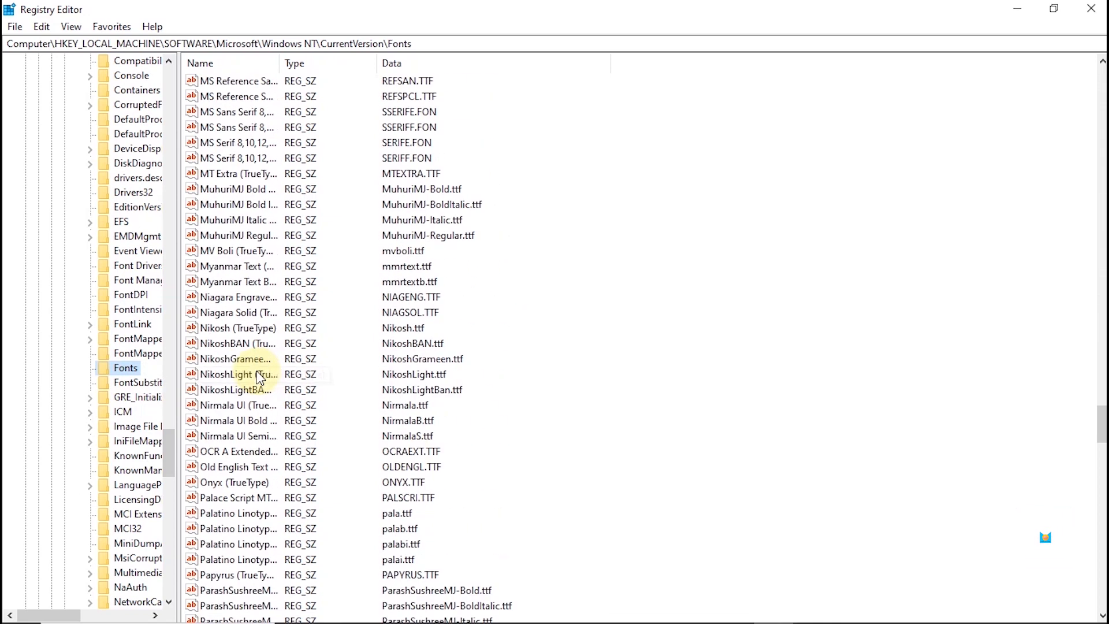
key(ctrl+KP_Add)
click(230, 406)
right_click(229, 405)
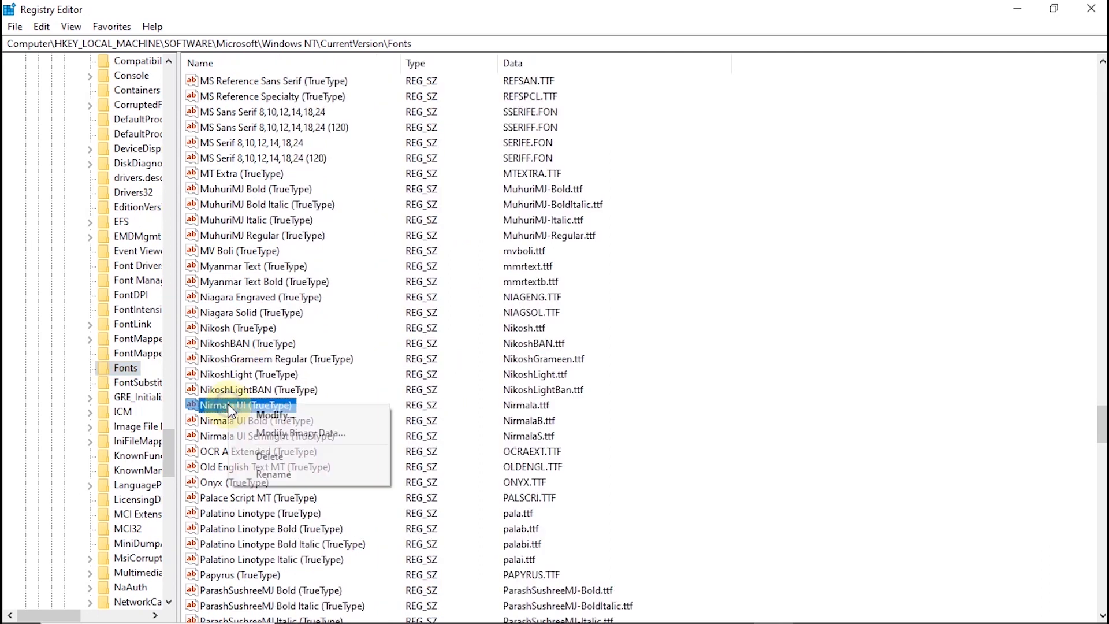
click(269, 456)
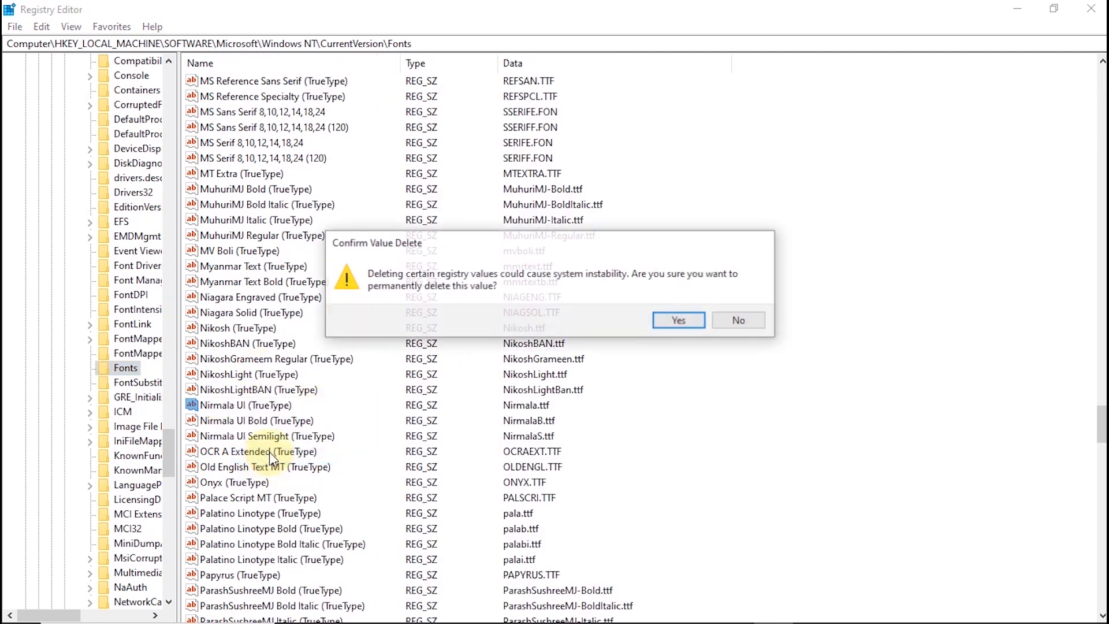
click(662, 320)
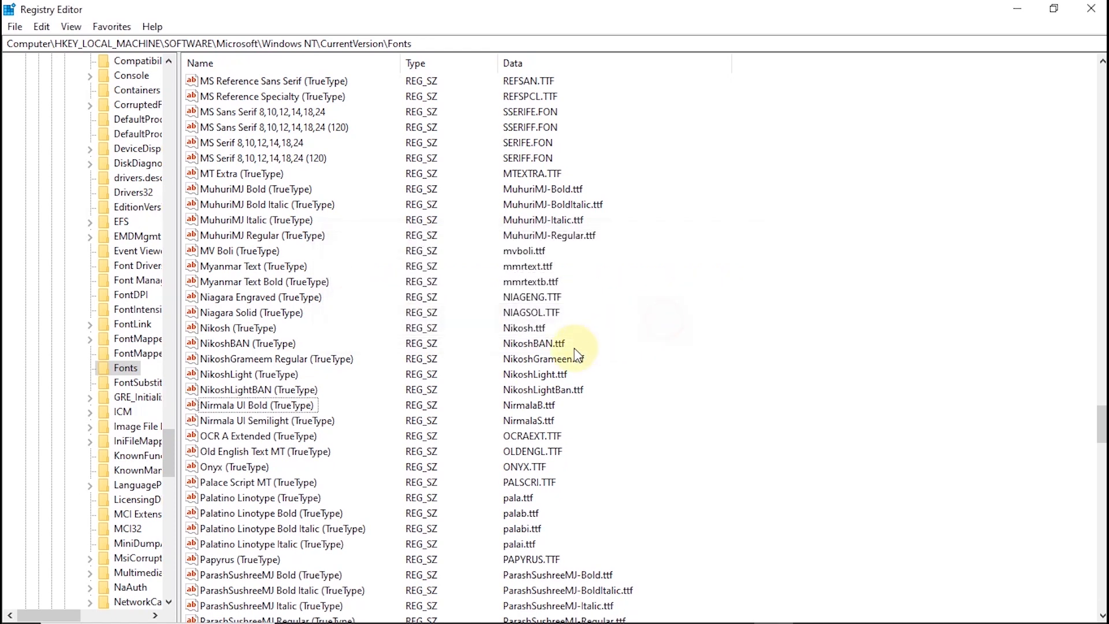
Step: Delete the Nirmala UI Bold (TrueType) and Nirmala UI Semilight (TrueType) values from the Fonts key
right_click(221, 403)
click(264, 455)
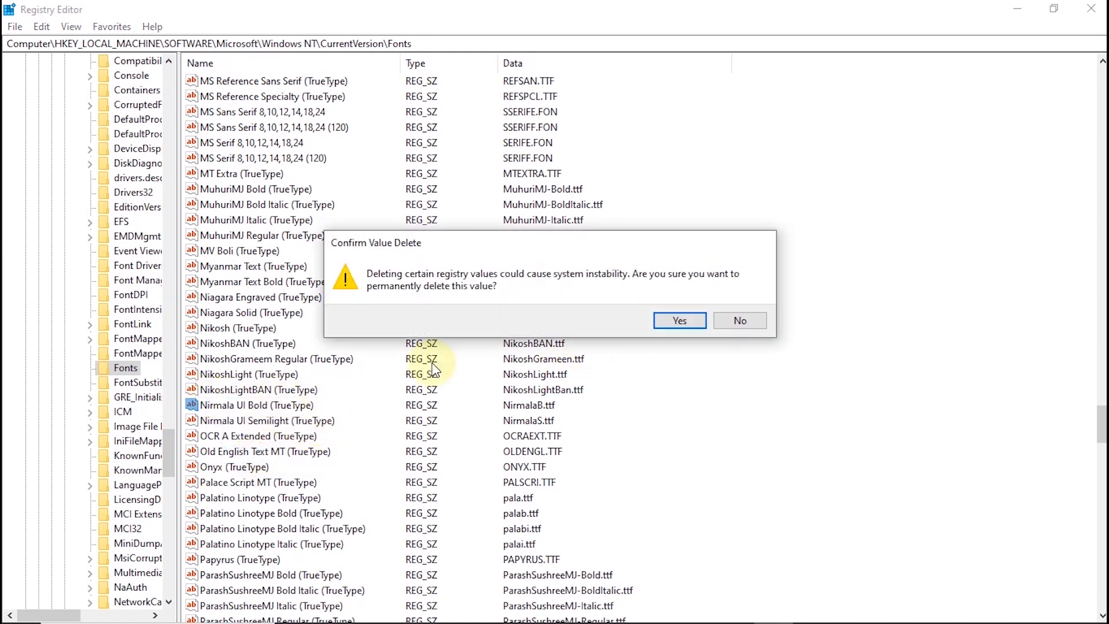
click(664, 320)
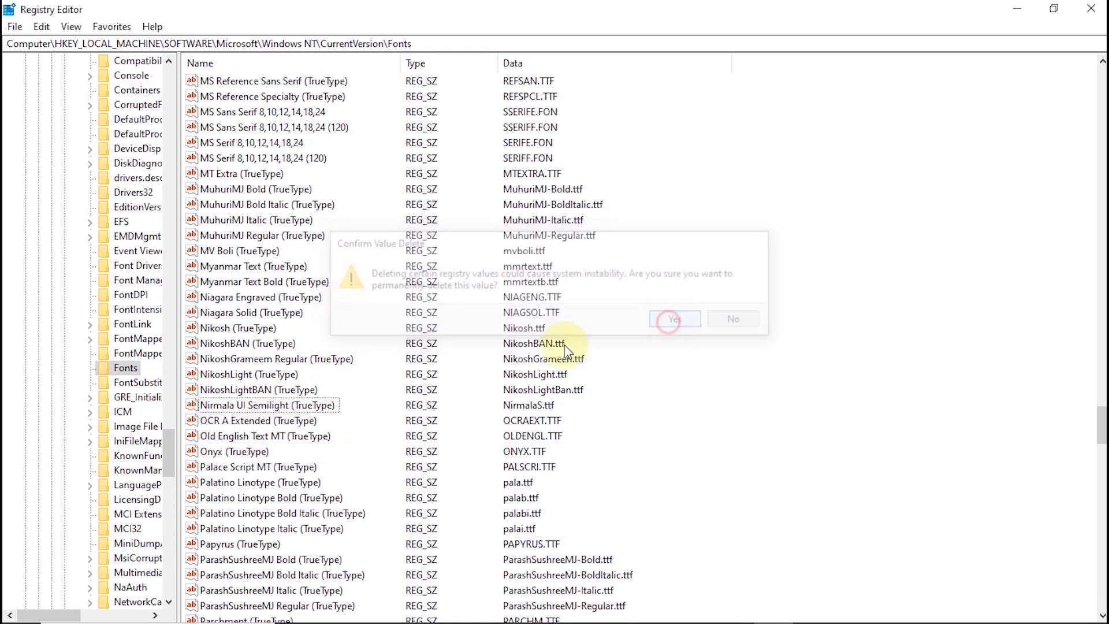
click(258, 411)
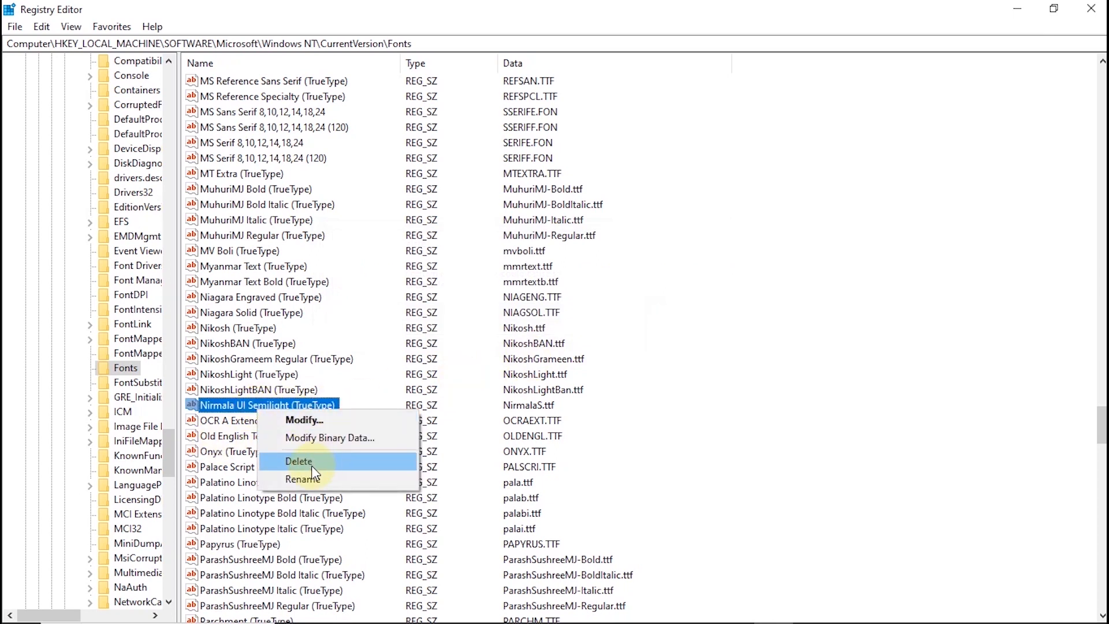
click(312, 462)
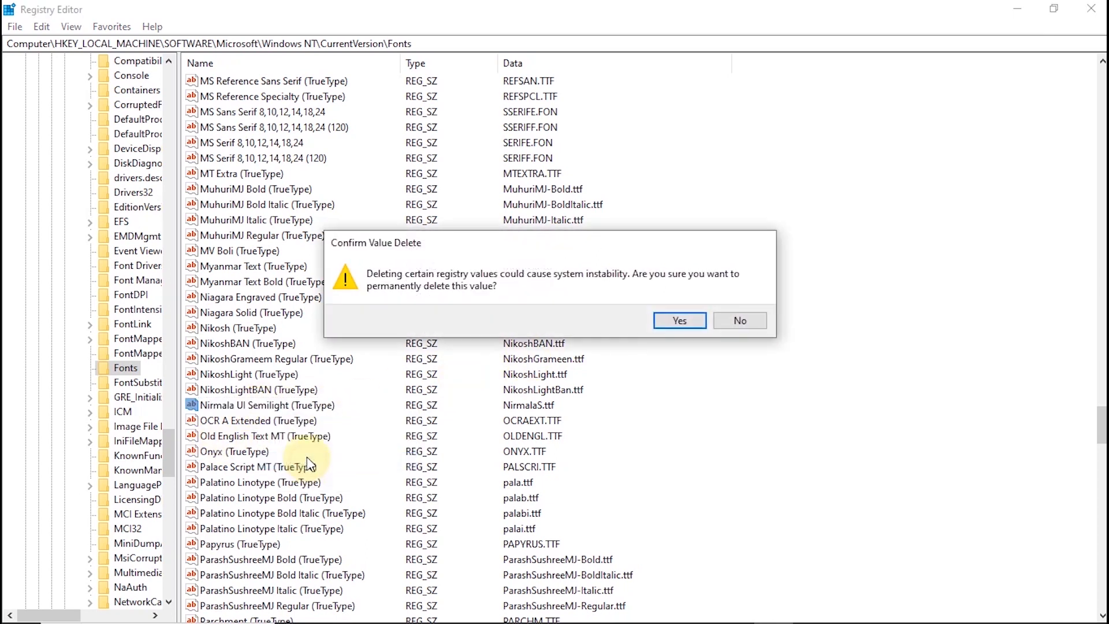
click(672, 322)
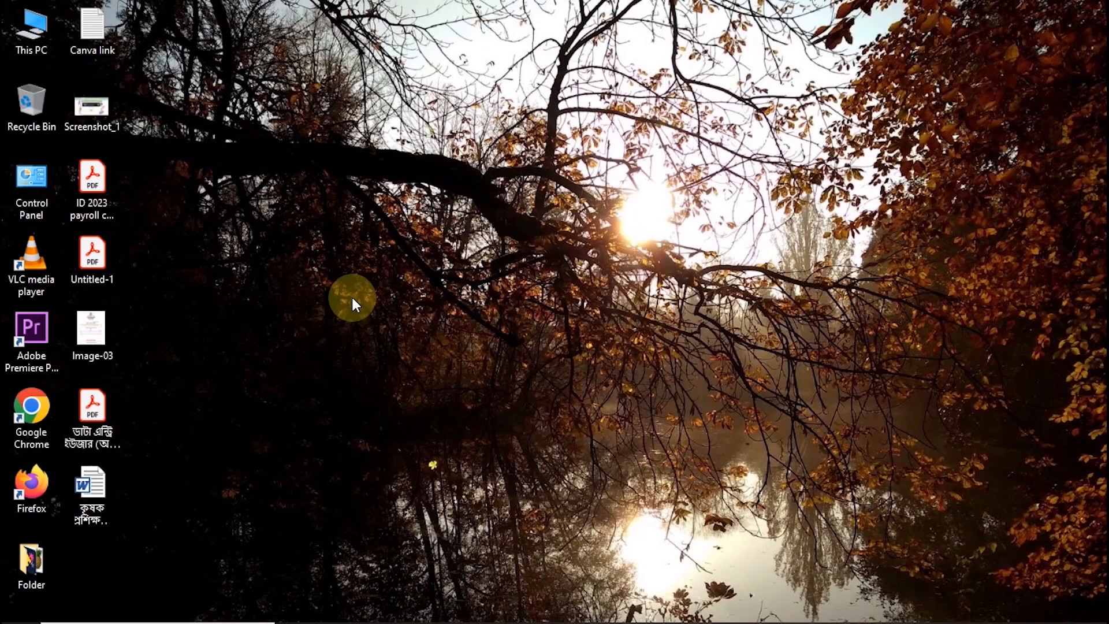
Step: Open the Fonts folder with the fonts command in the Run dialog and look through the installed fonts for names starting with N
key(super+r)
click(318, 538)
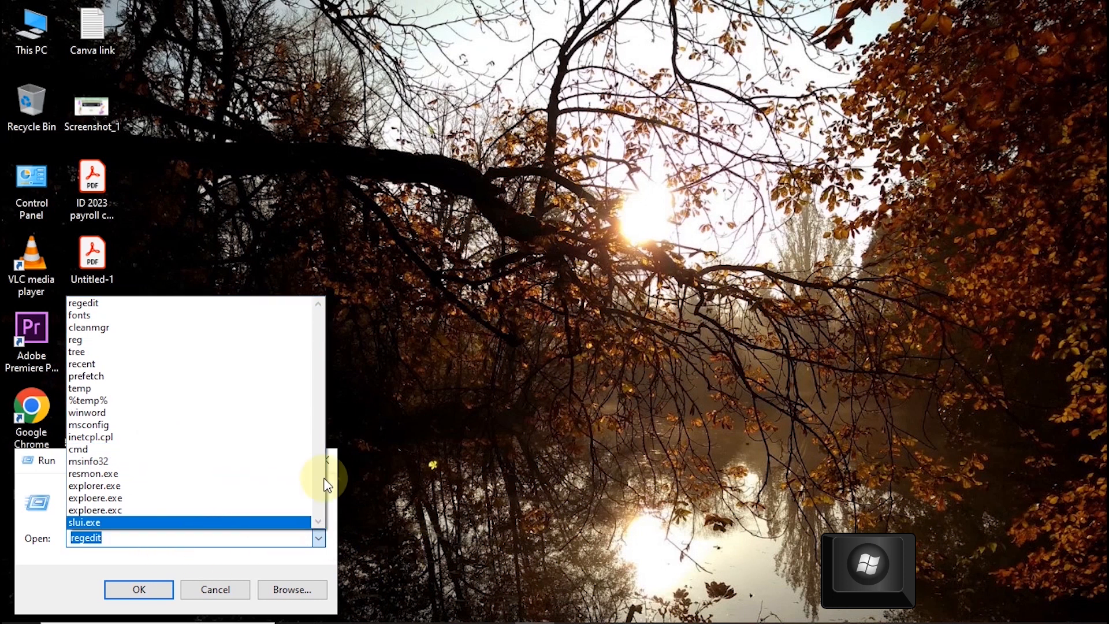
text(fo)
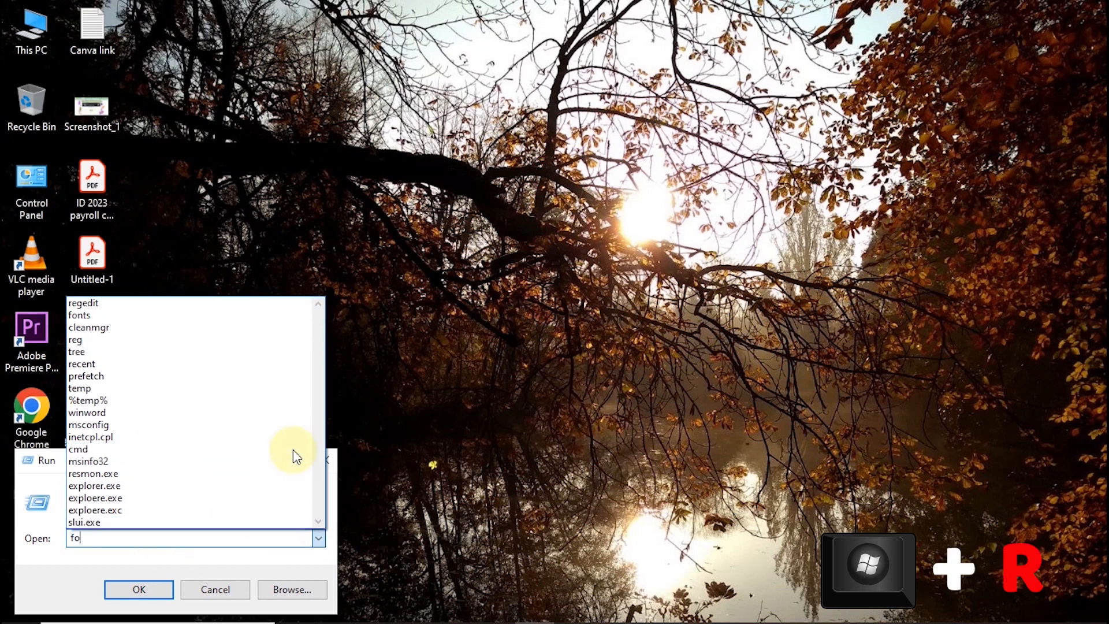
text(nts)
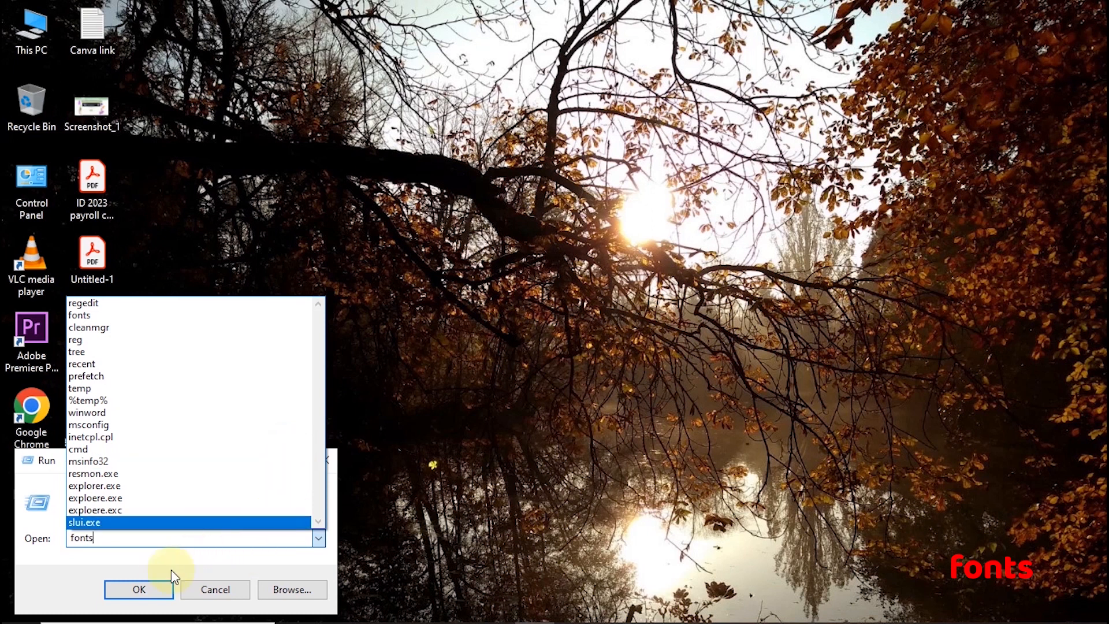
click(145, 589)
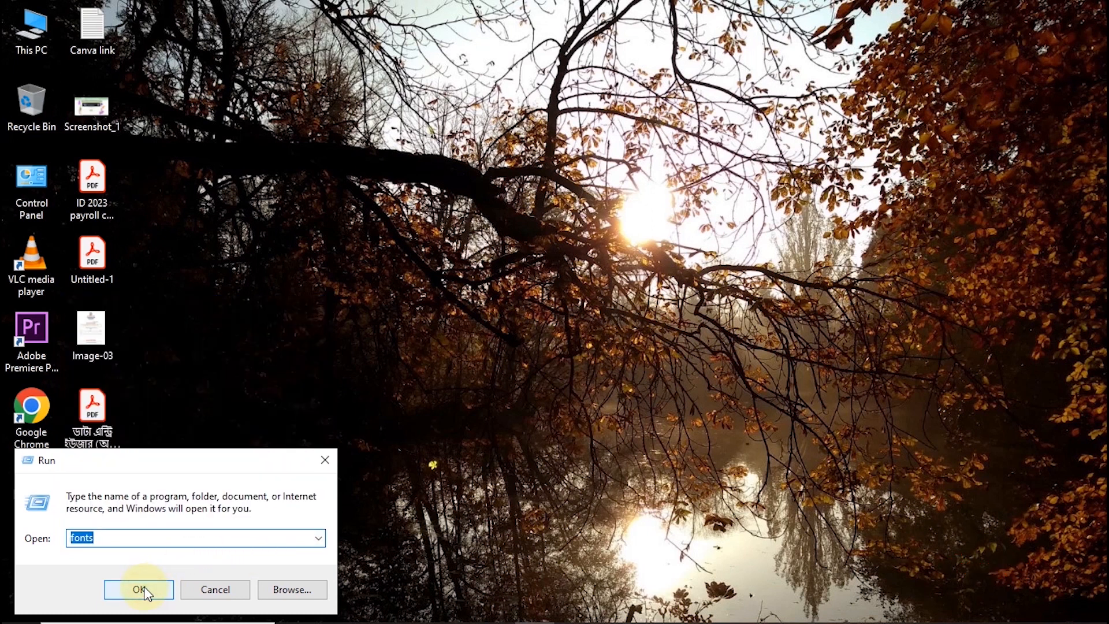
click(143, 588)
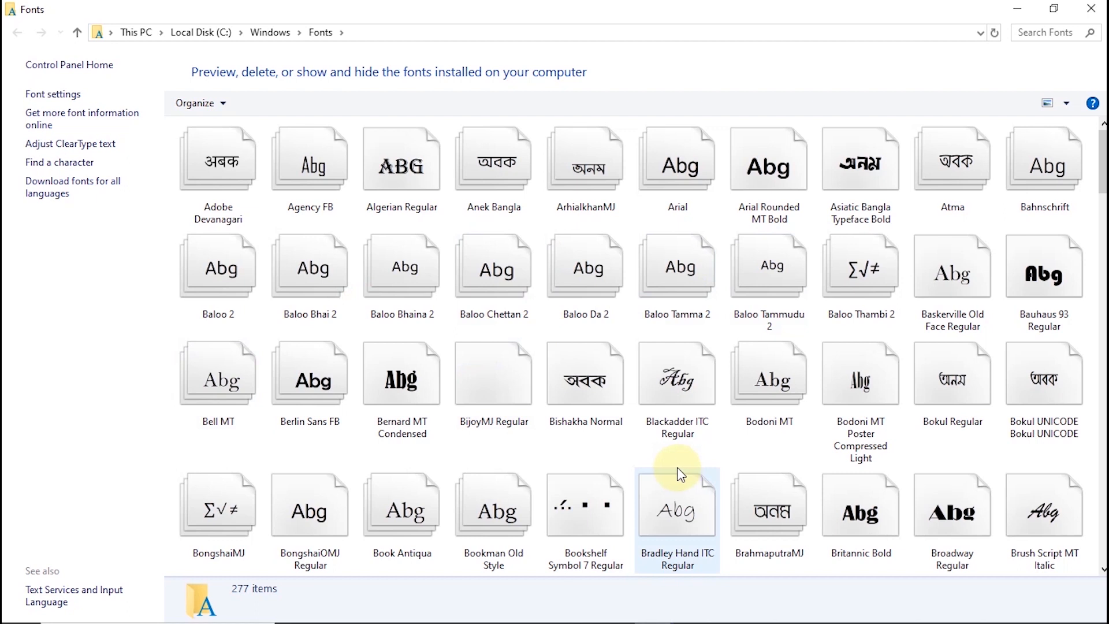
scroll(643, 399, down, 15)
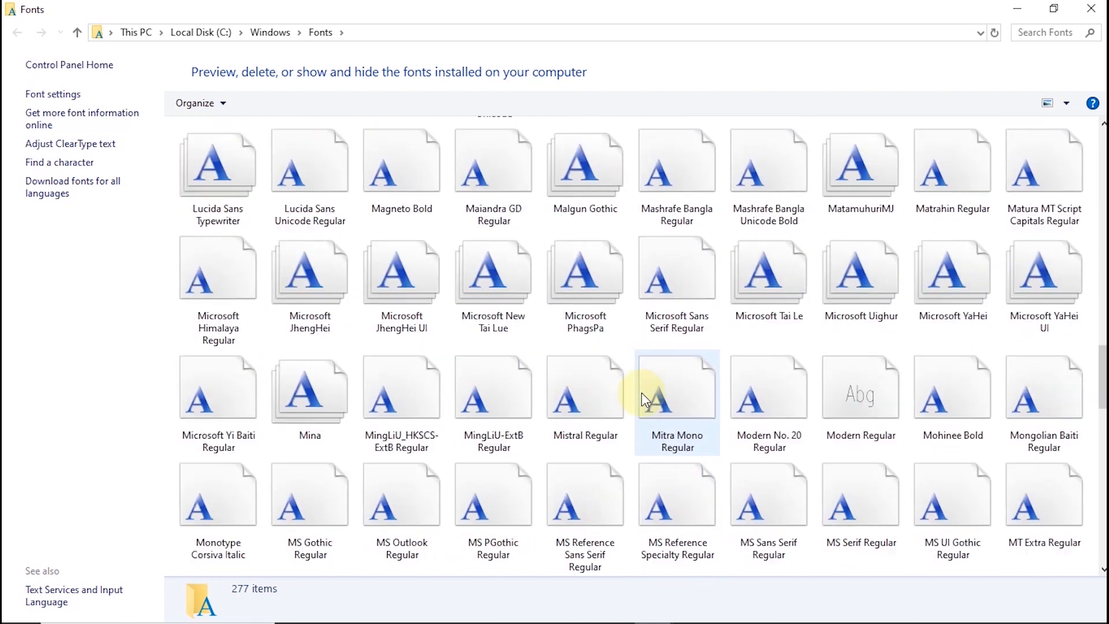
scroll(642, 393, up, 5)
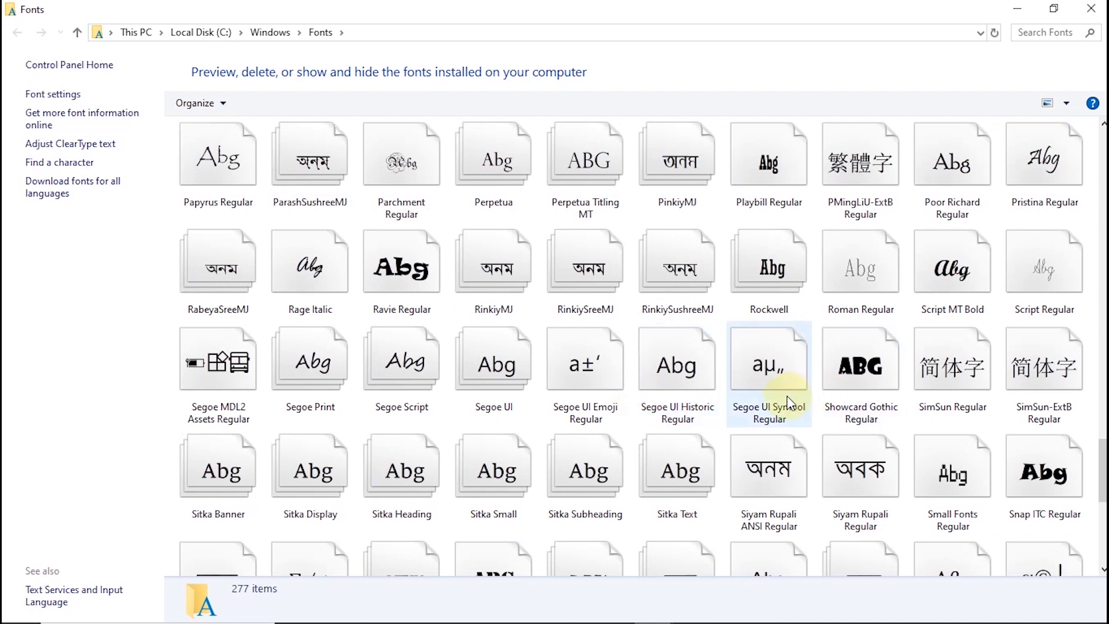
key(n)
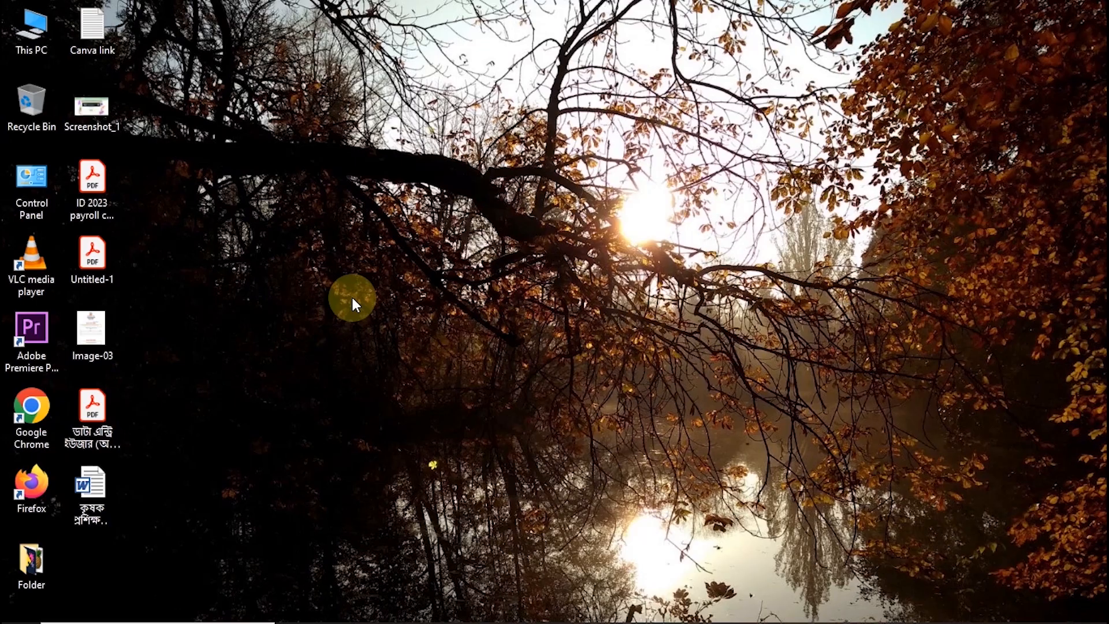
Step: Browse from This PC through Local Disk (C:) and Windows to the Fonts folder, and return to the desktop
double_click(31, 29)
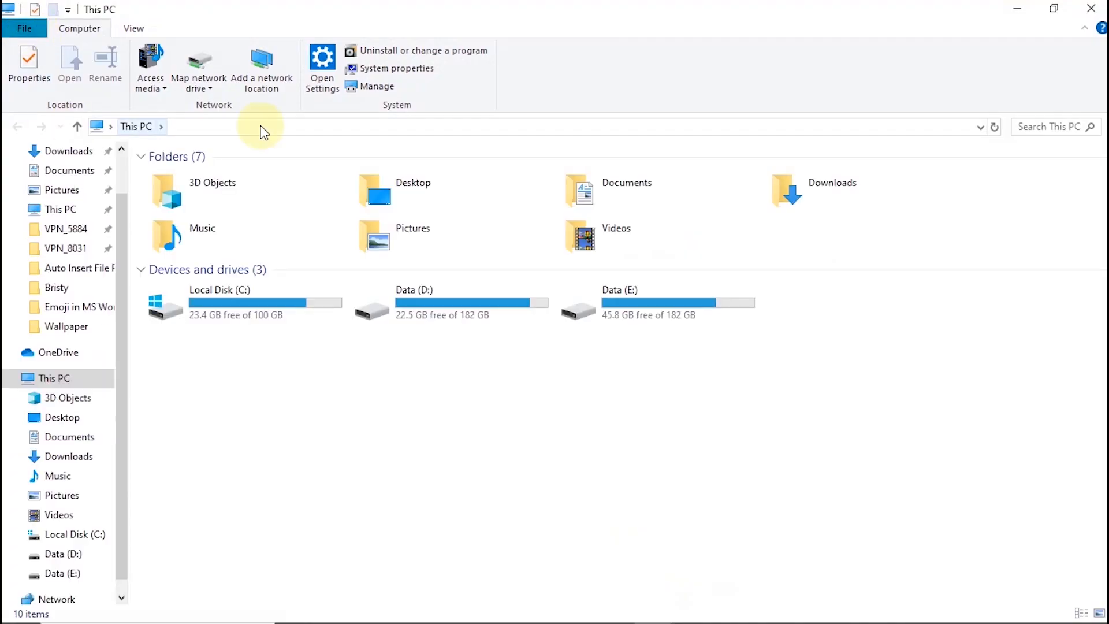
double_click(214, 315)
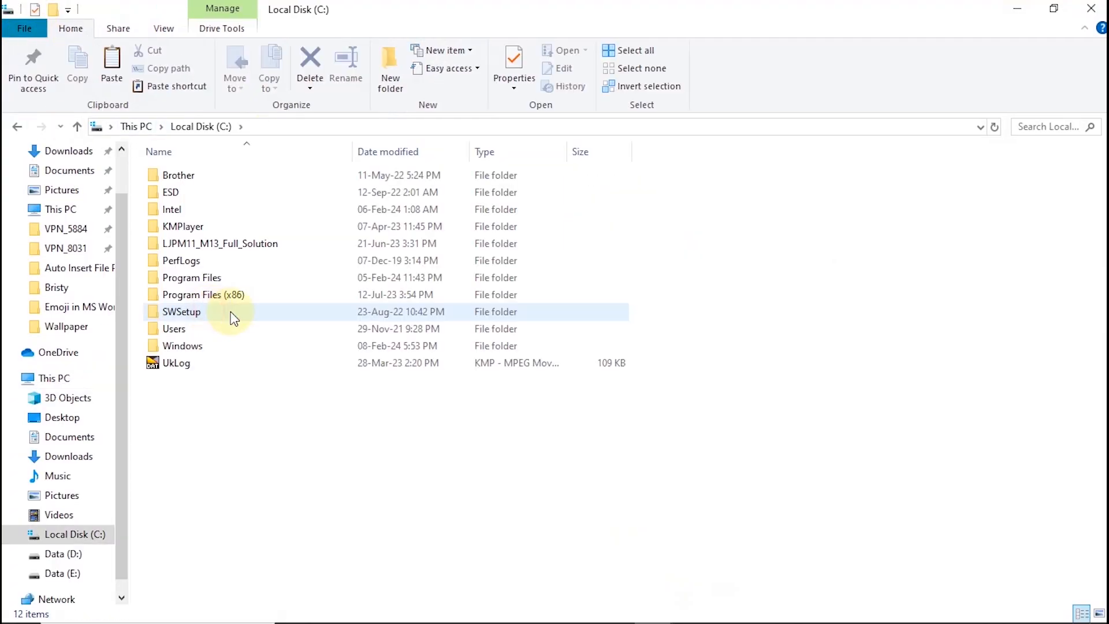
double_click(186, 349)
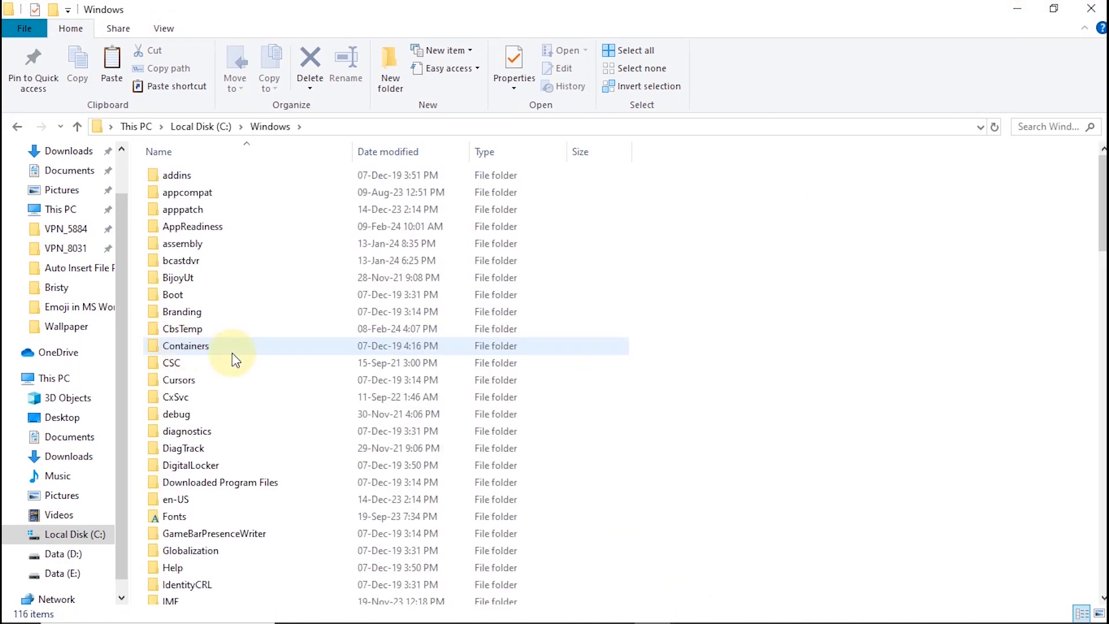
double_click(180, 520)
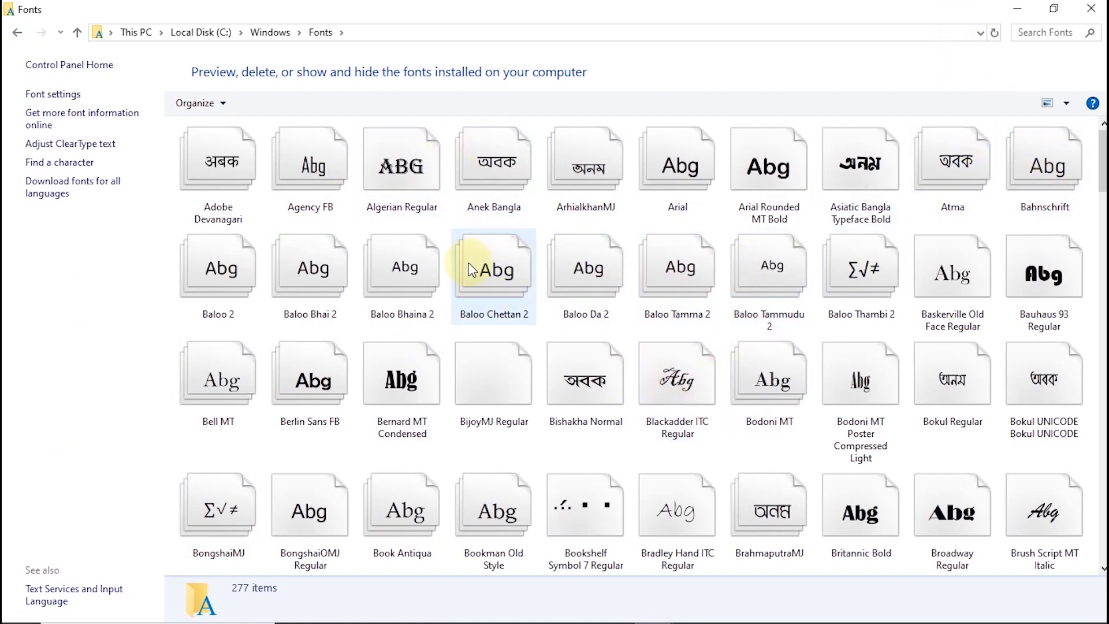
key(super+d)
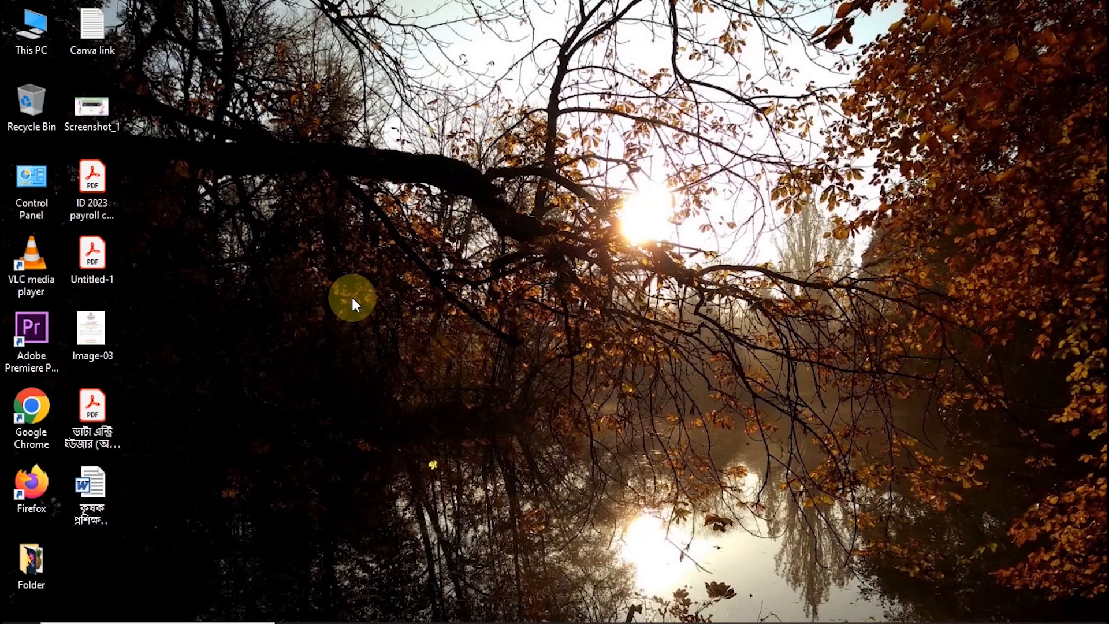